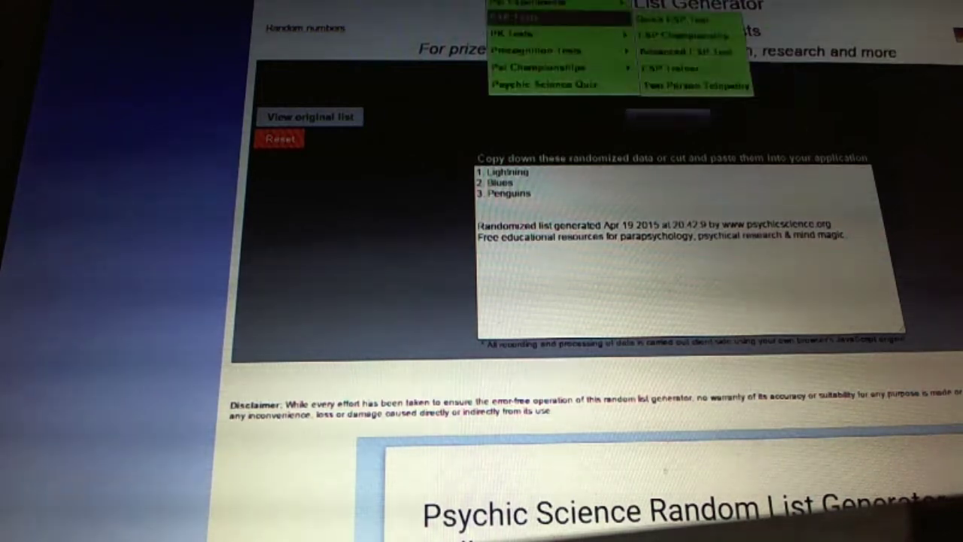
Reshuffle the Lightning, Blues and Penguins list twice for a fresh order
click(652, 120)
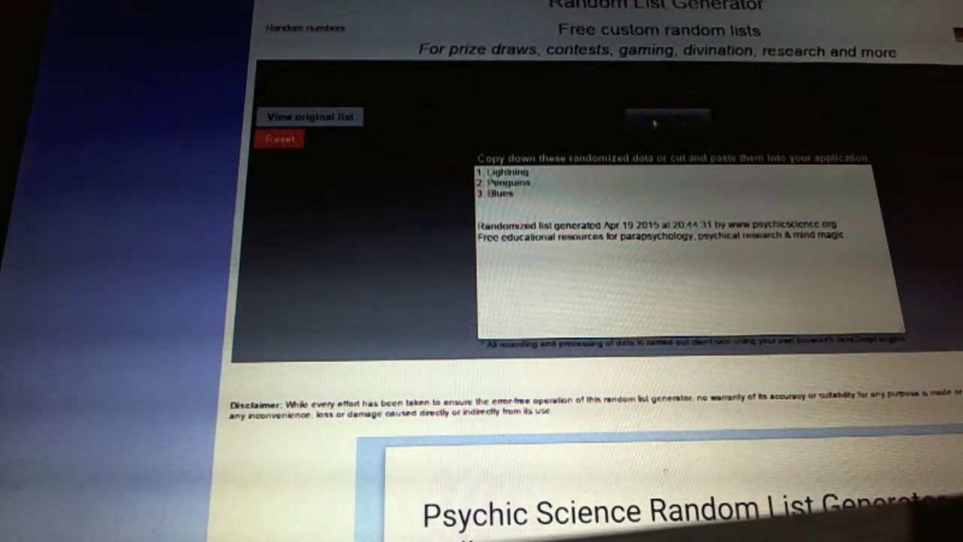
click(653, 122)
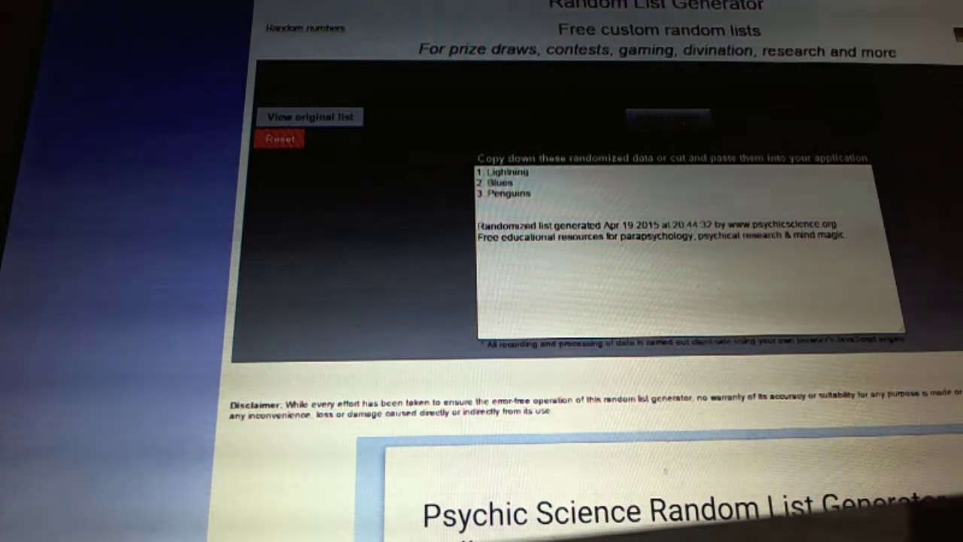
Randomize the Blues/Stars/Oilers list twice, then the Panthers/Sabres/Oilers list twice
click(655, 122)
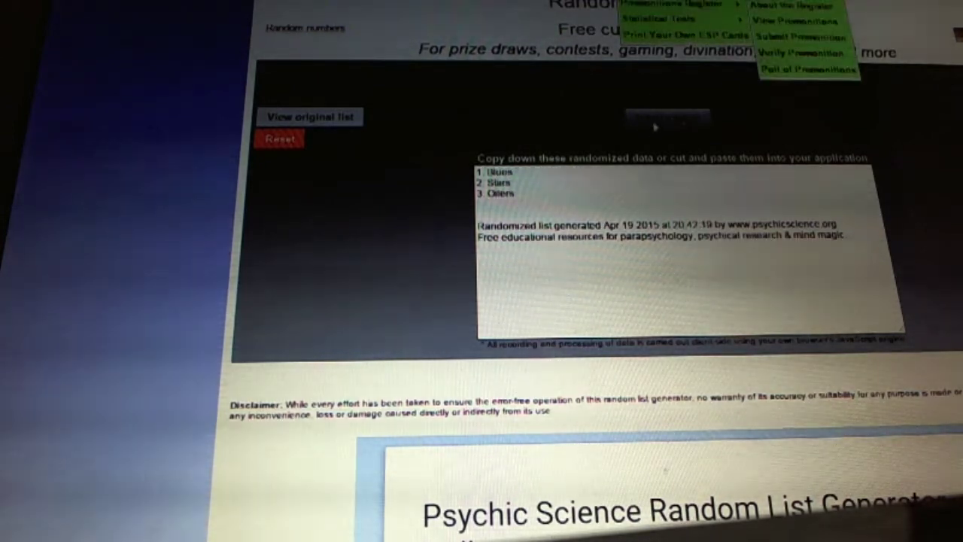
click(656, 127)
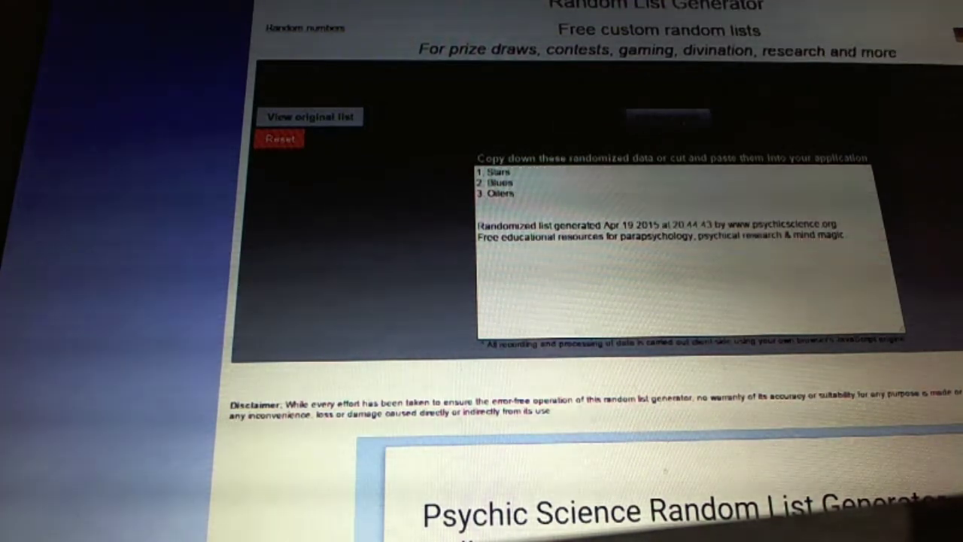
click(675, 122)
click(676, 123)
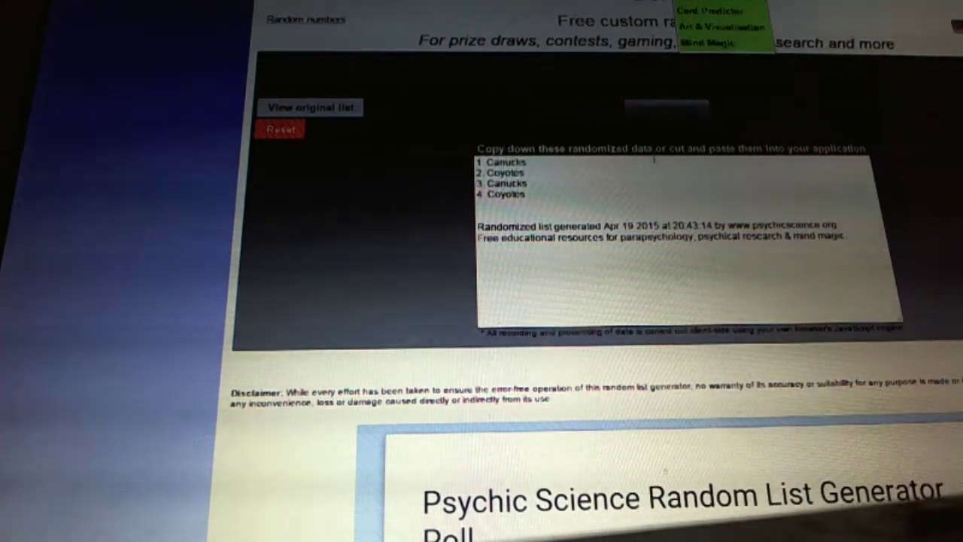
Randomize the four-entry Canucks and Coyotes list once
click(648, 113)
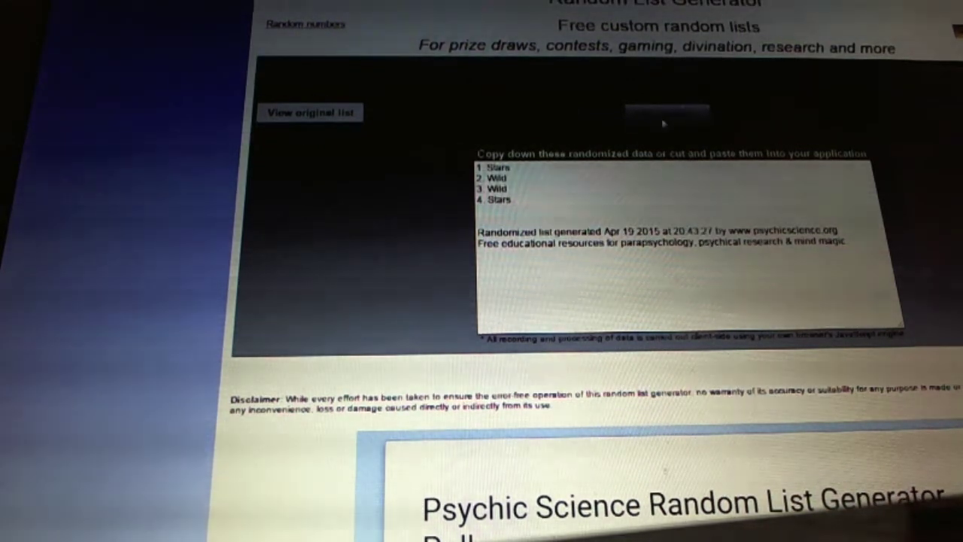
Randomize the Stars/Wild list once, then the Senators/Canadiens list twice
click(665, 117)
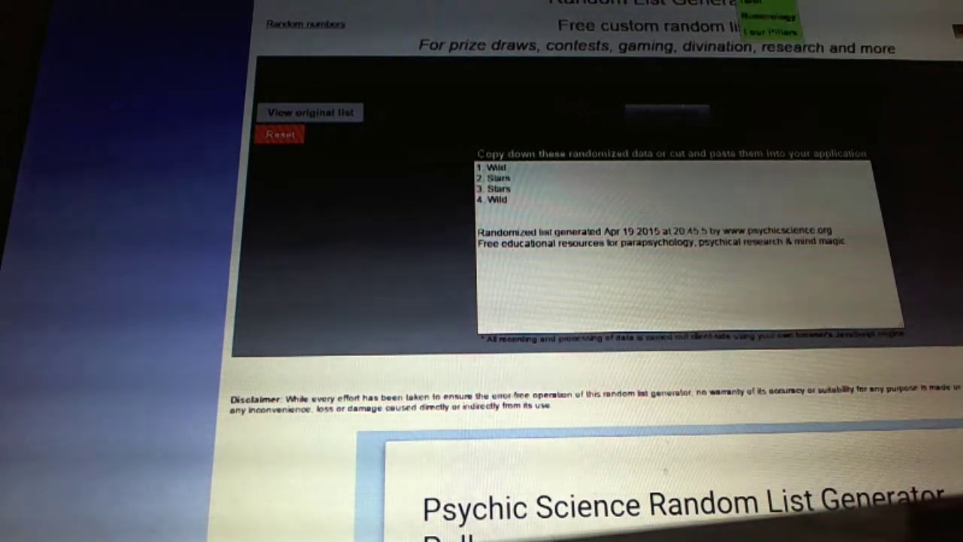
click(664, 115)
click(663, 114)
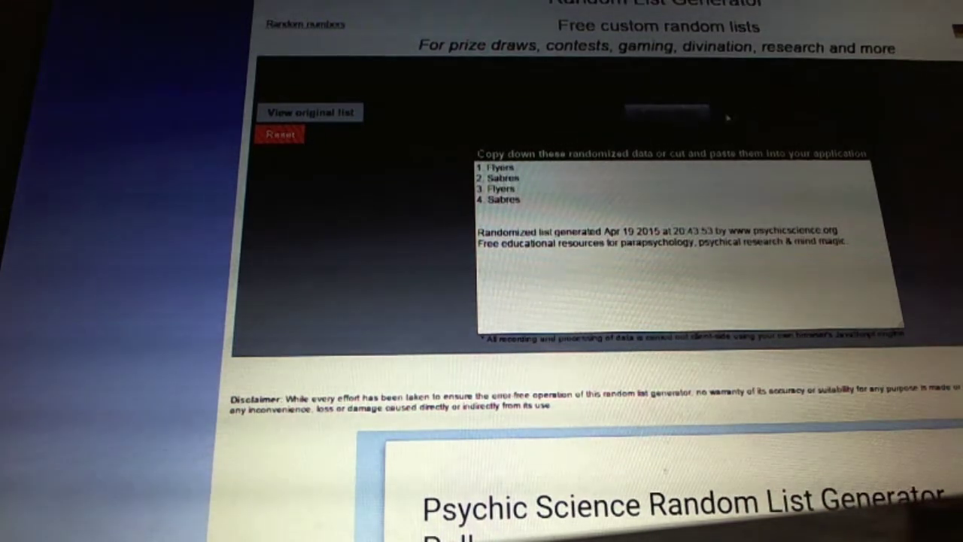
Reshuffle the Flyers and Sabres list, then paste in the participant list
click(665, 124)
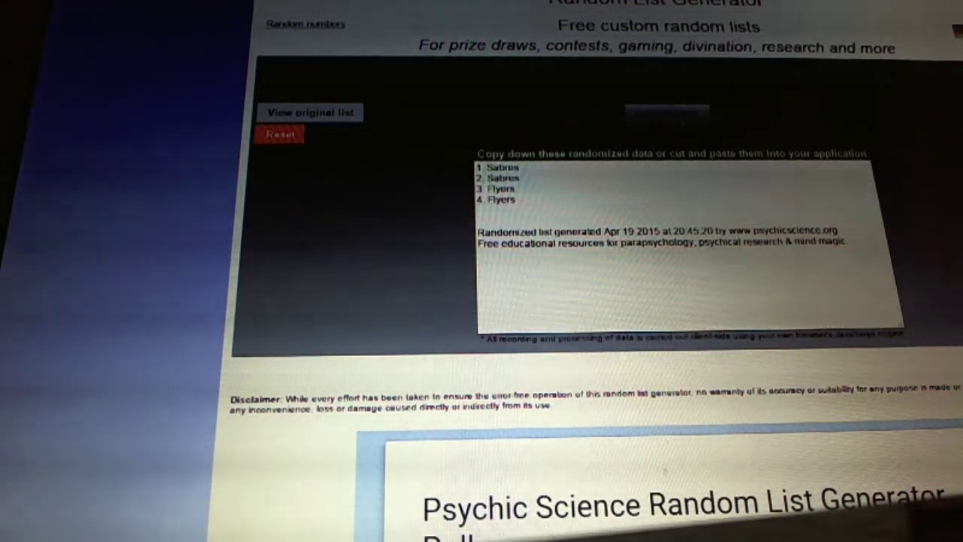
key(ctrl+v)
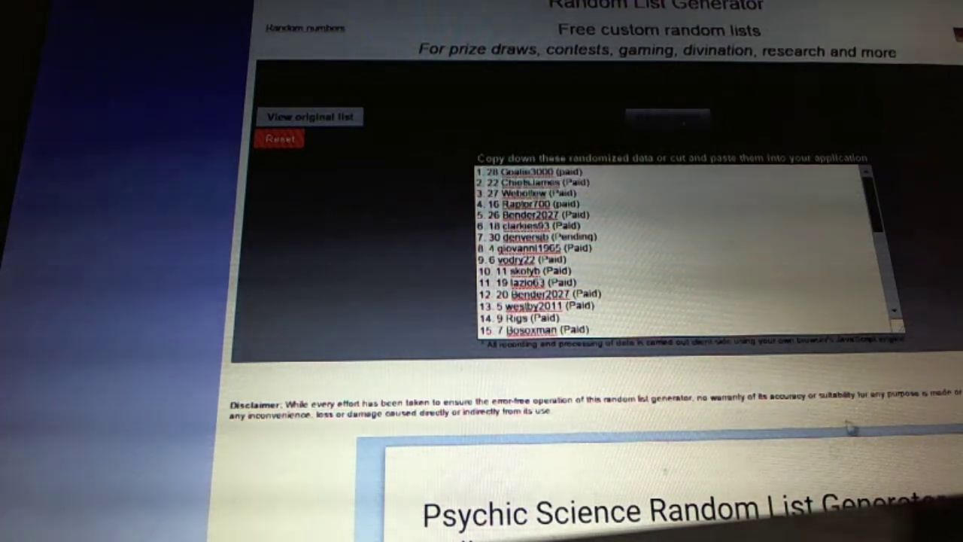
click(658, 120)
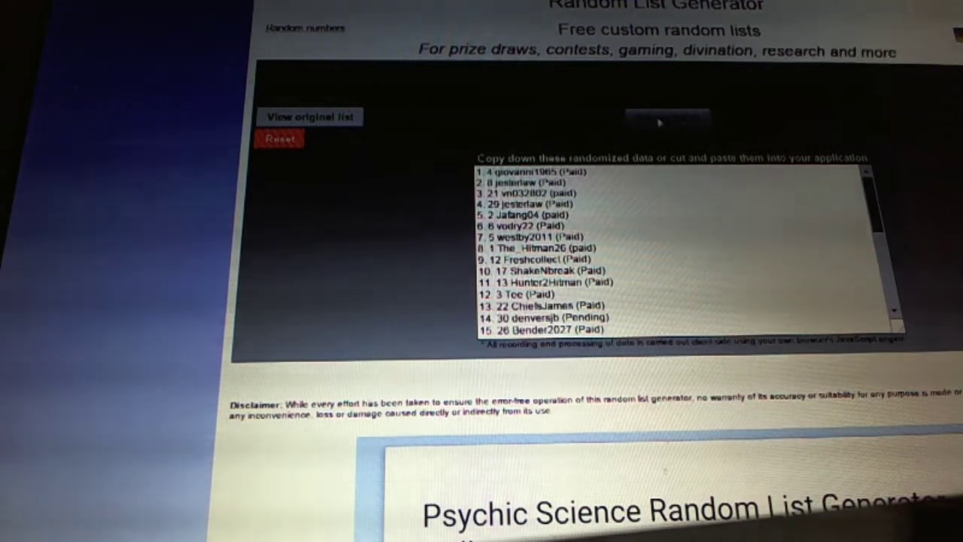
click(659, 121)
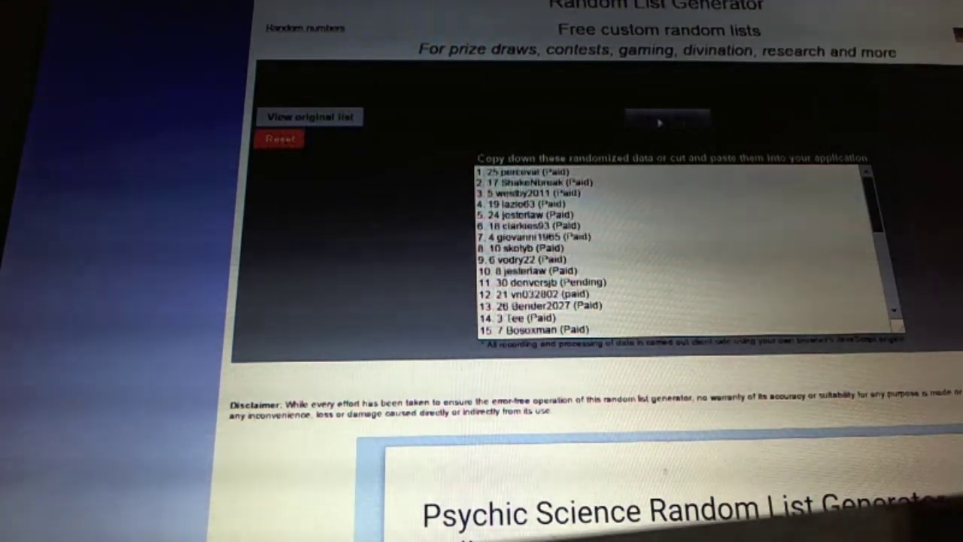